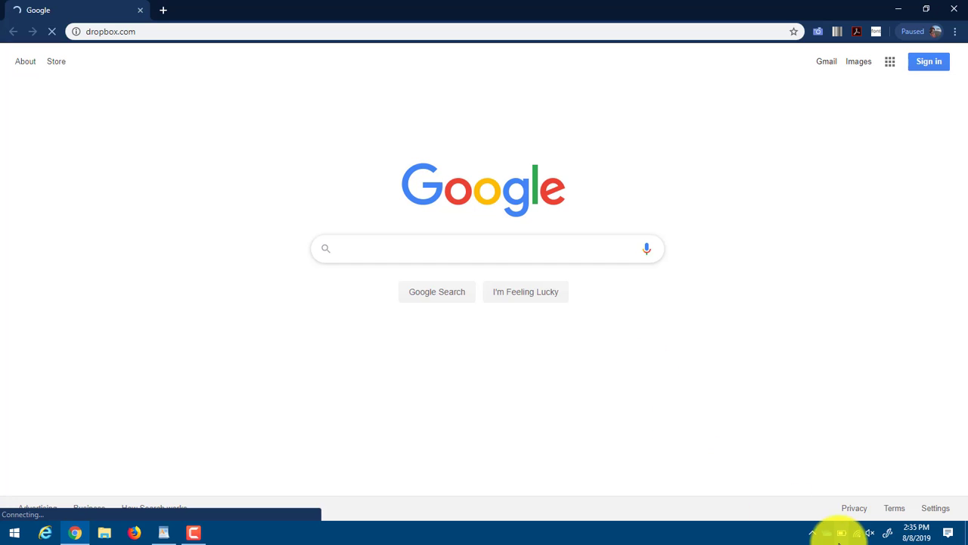
Glance at the OneDrive tray sync status and dismiss it while dropbox.com loads
left_click(825, 535)
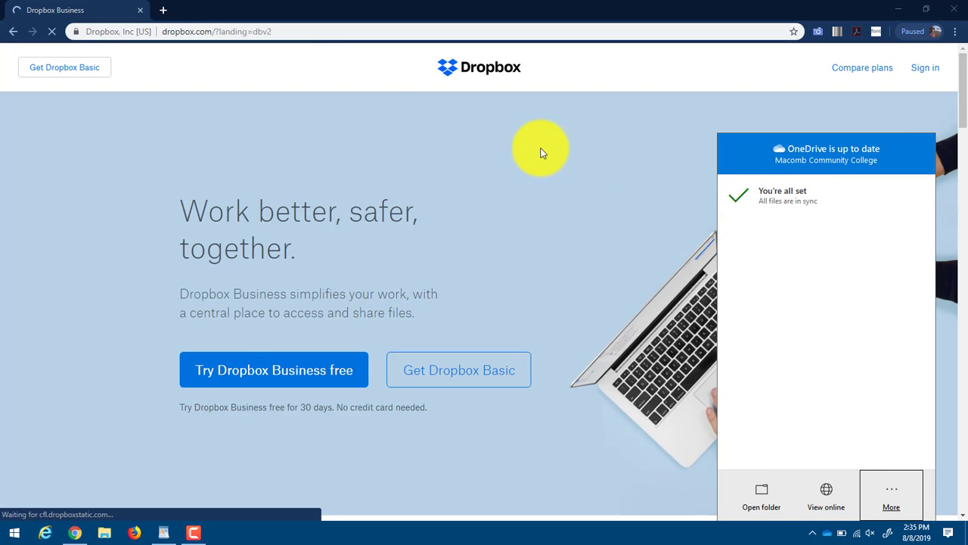
left_click(320, 96)
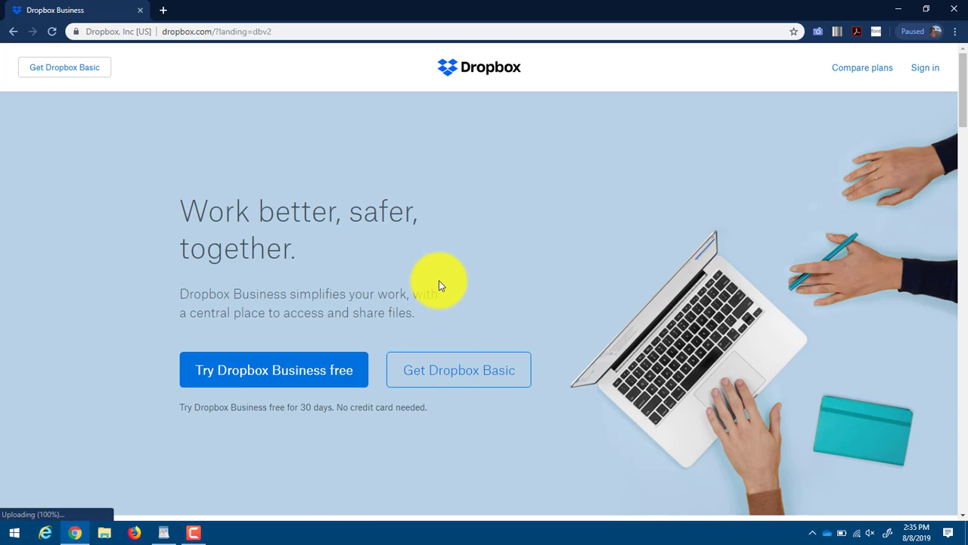
scroll(440, 285, "down", 3)
scroll(439, 287, "down", 3)
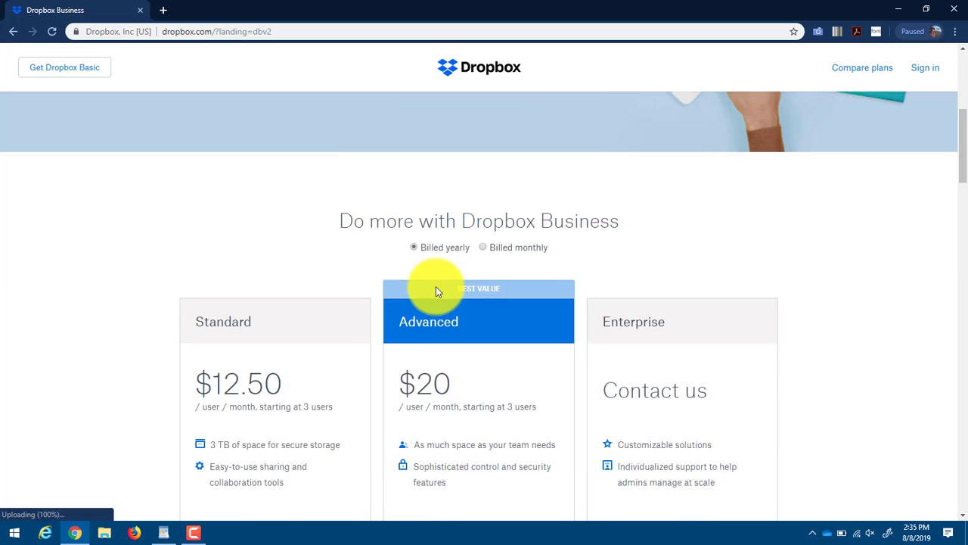
scroll(435, 285, "down", 1)
scroll(434, 286, "down", 10)
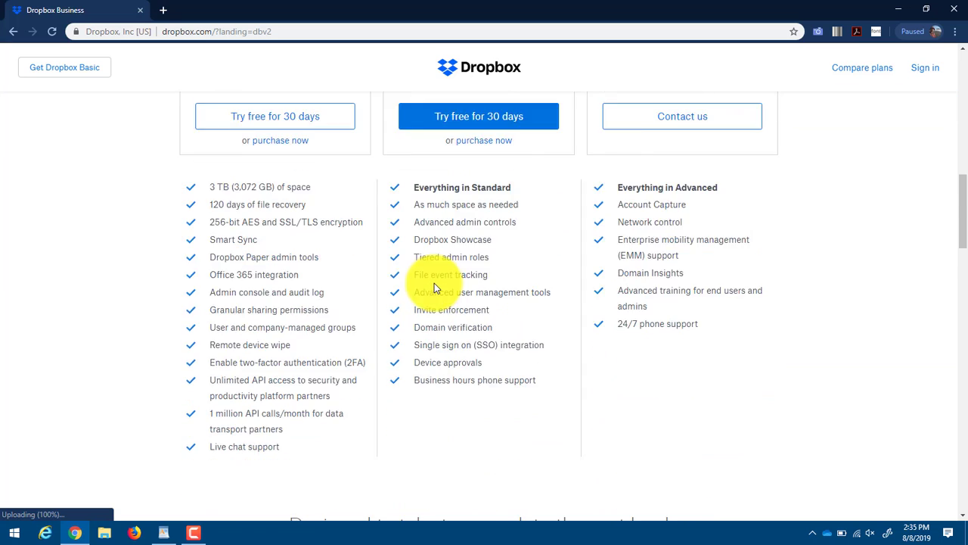
scroll(431, 286, "down", 10)
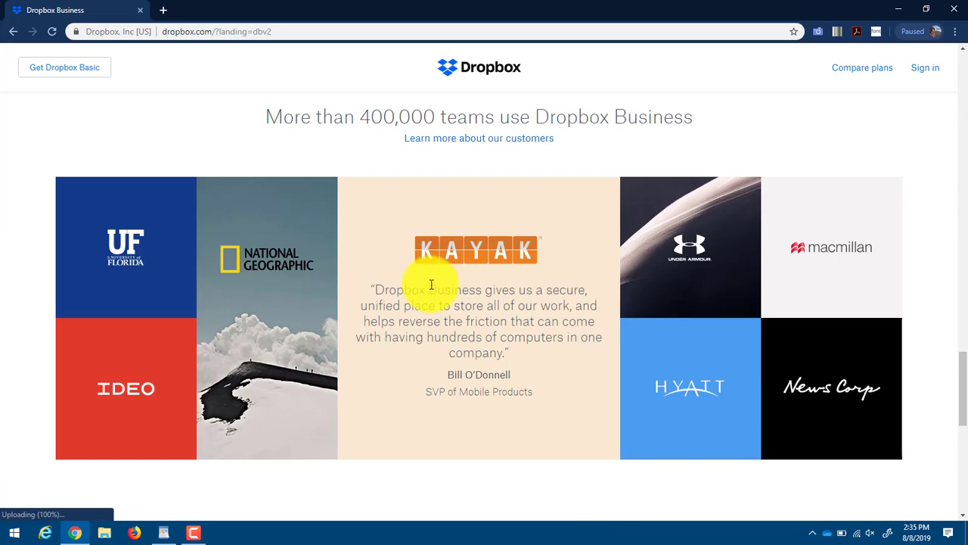
scroll(429, 288, "up", 20)
scroll(429, 293, "up", 8)
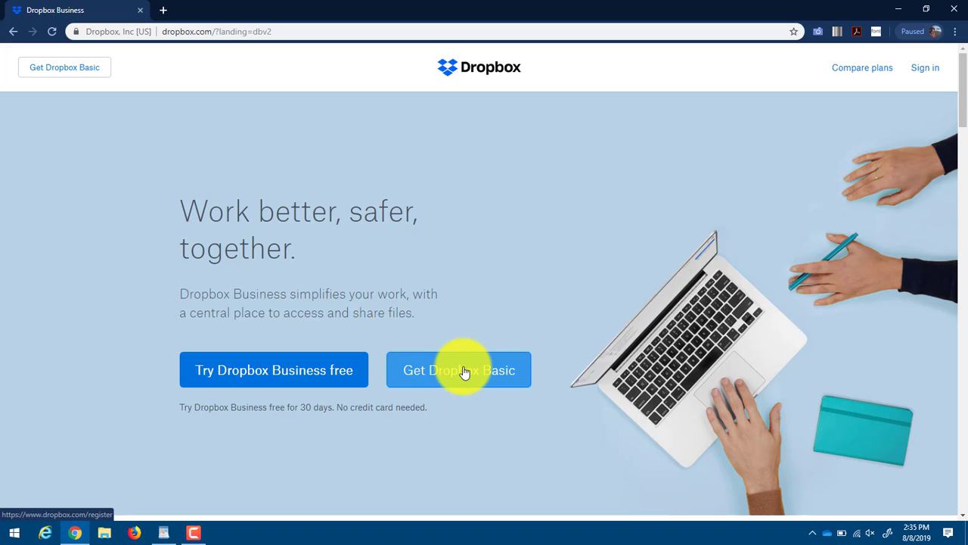
Pick Dropbox Basic, switch to logging in, and sign in with the saved account credentials
left_click(465, 371)
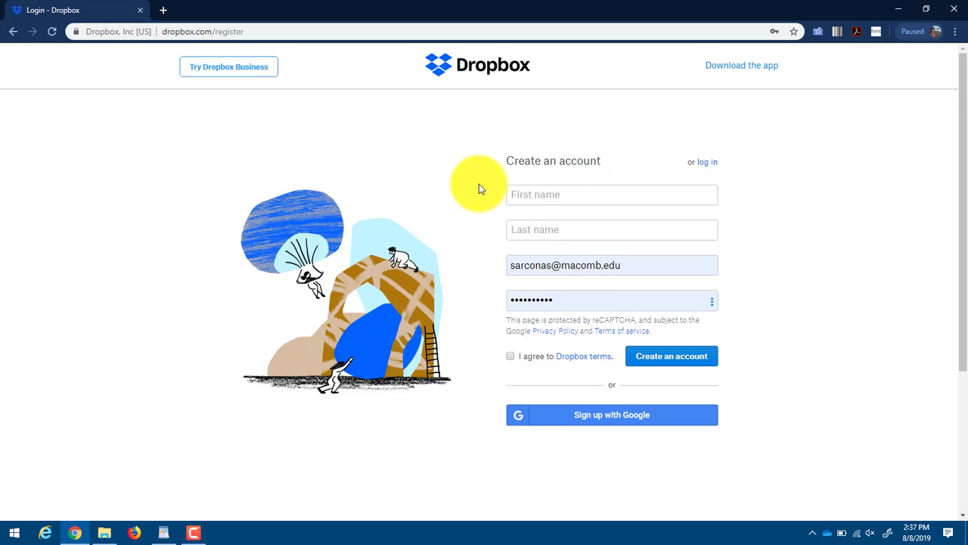
left_click(559, 187)
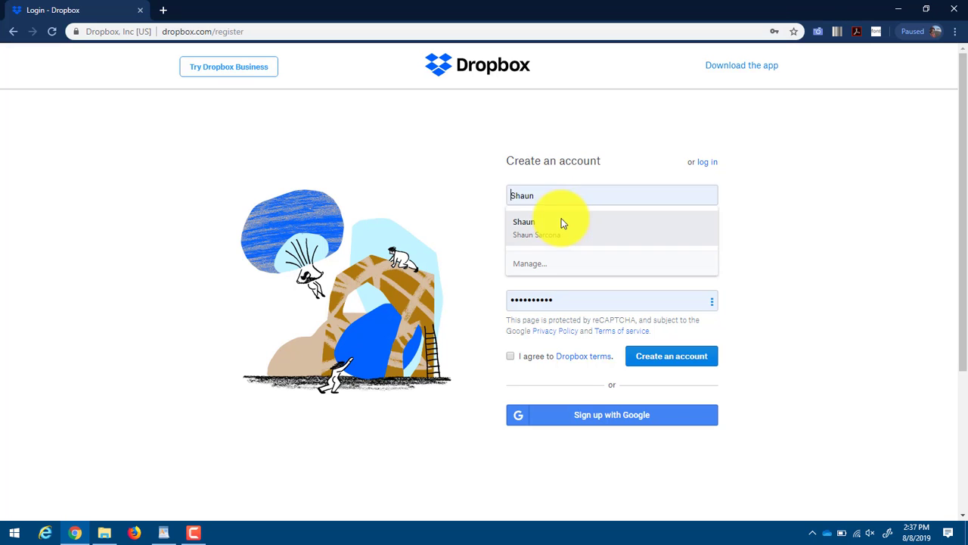
left_click(543, 233)
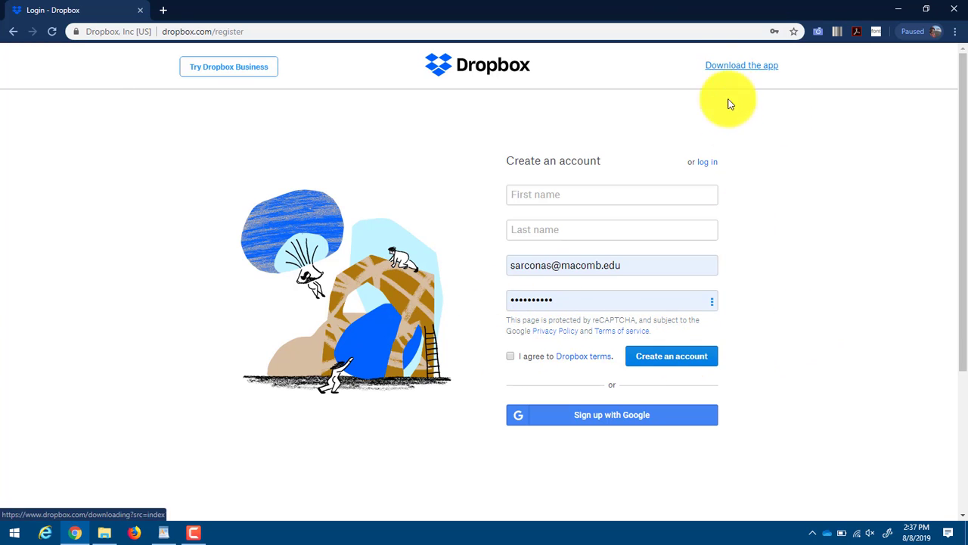
left_click(704, 163)
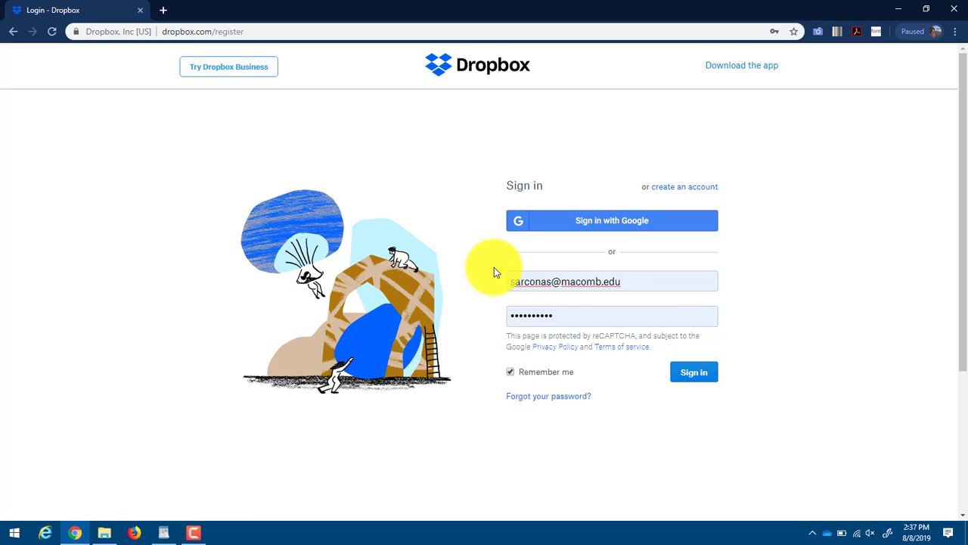
left_click(700, 371)
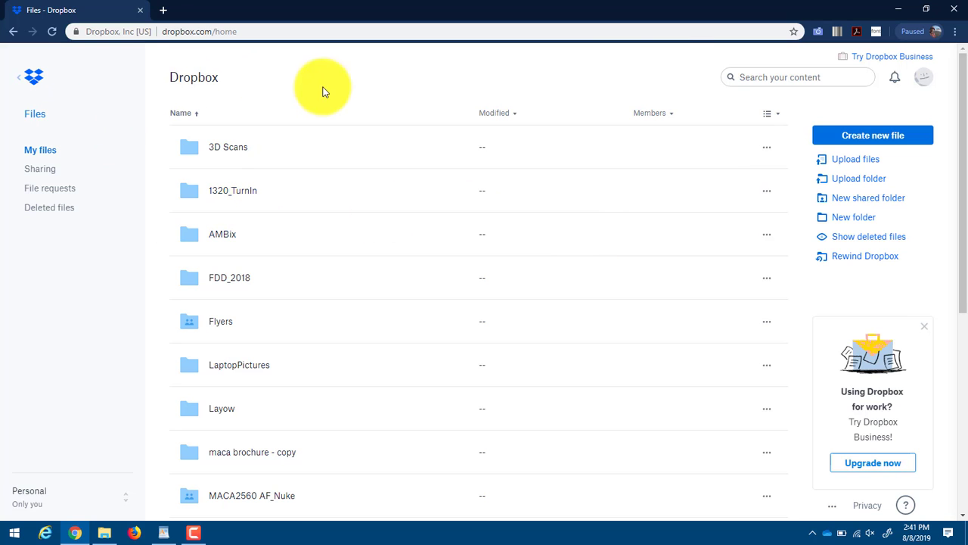
scroll(189, 181, "down", 5)
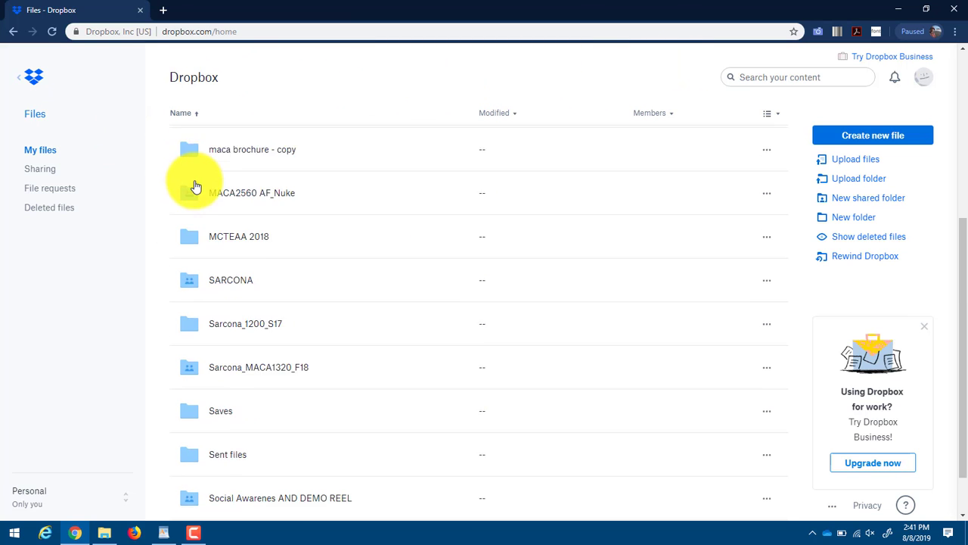
scroll(204, 200, "up", 5)
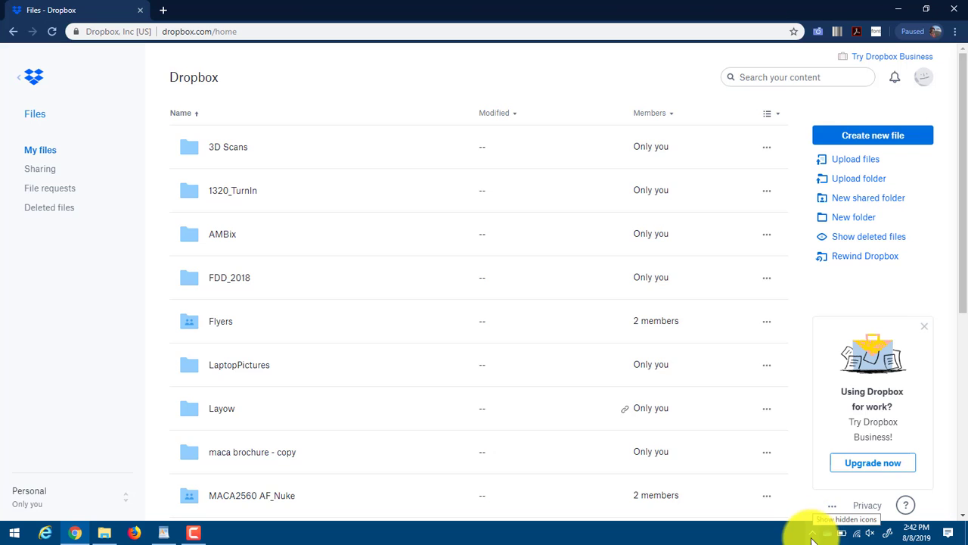
key("super")
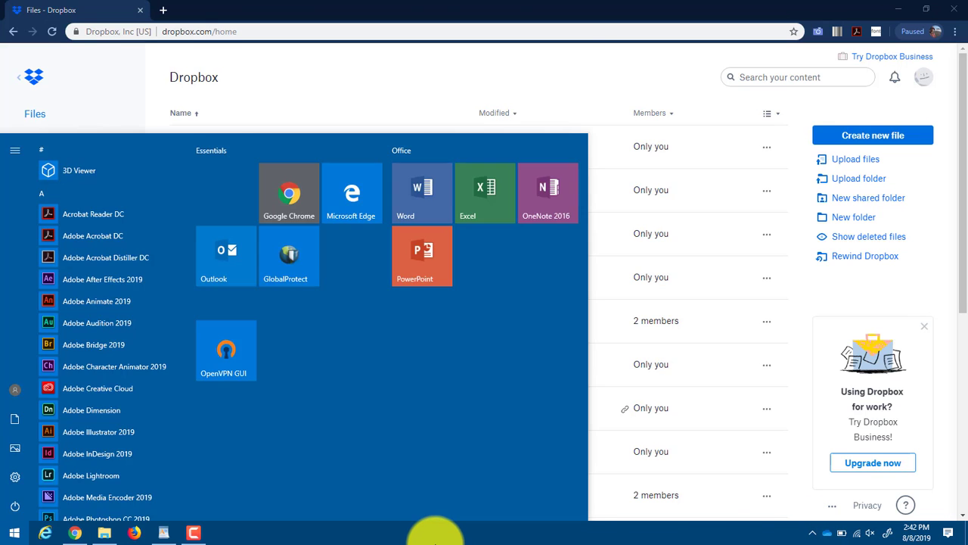
type("drop")
key("Return")
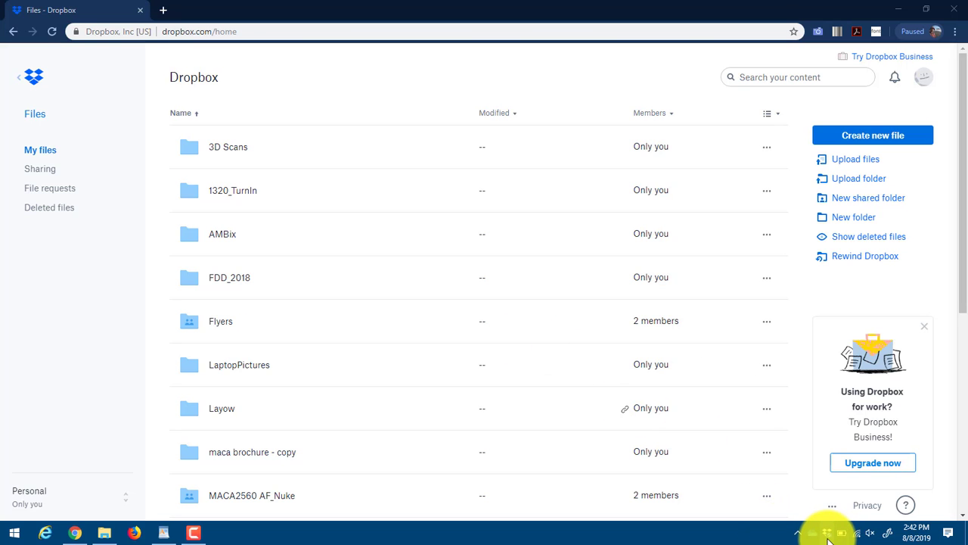
Open the local Dropbox folder in File Explorer from the tray icon
double_click(828, 537)
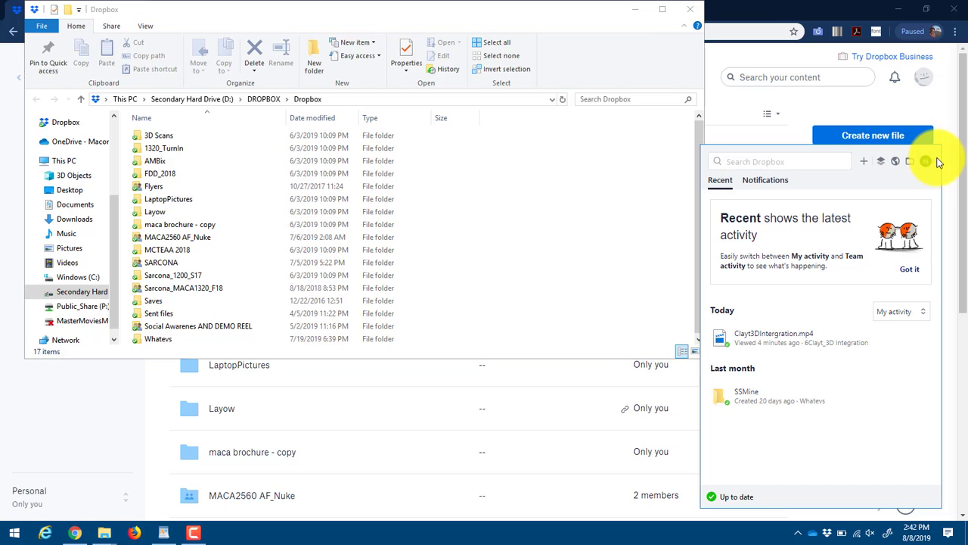
left_click(419, 201)
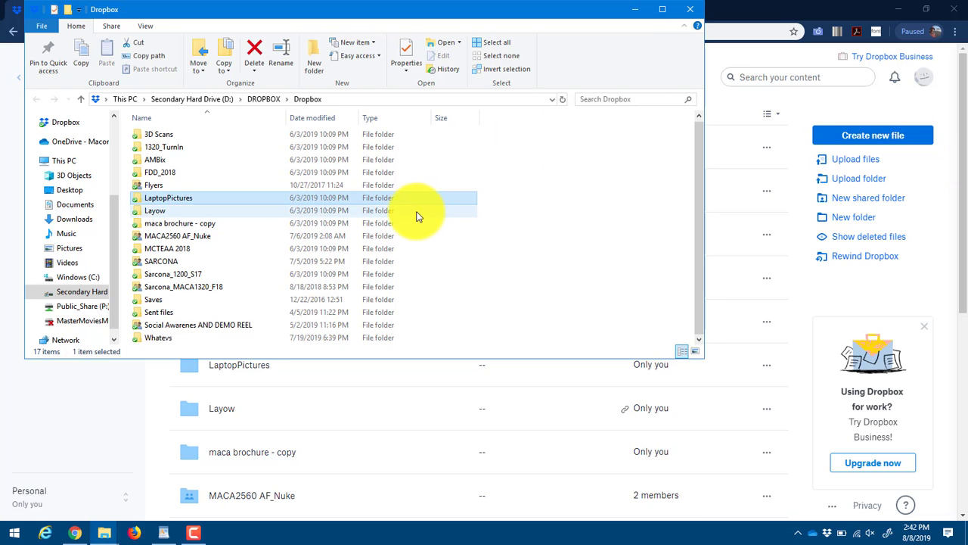
left_click(523, 178)
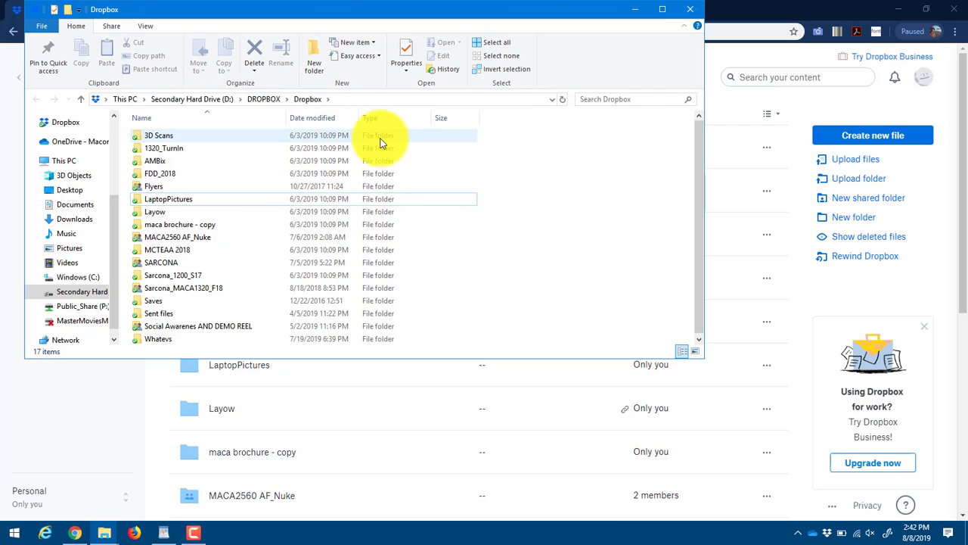
Create a new folder named 'TEST THIS' in the Dropbox folder
right_click(542, 195)
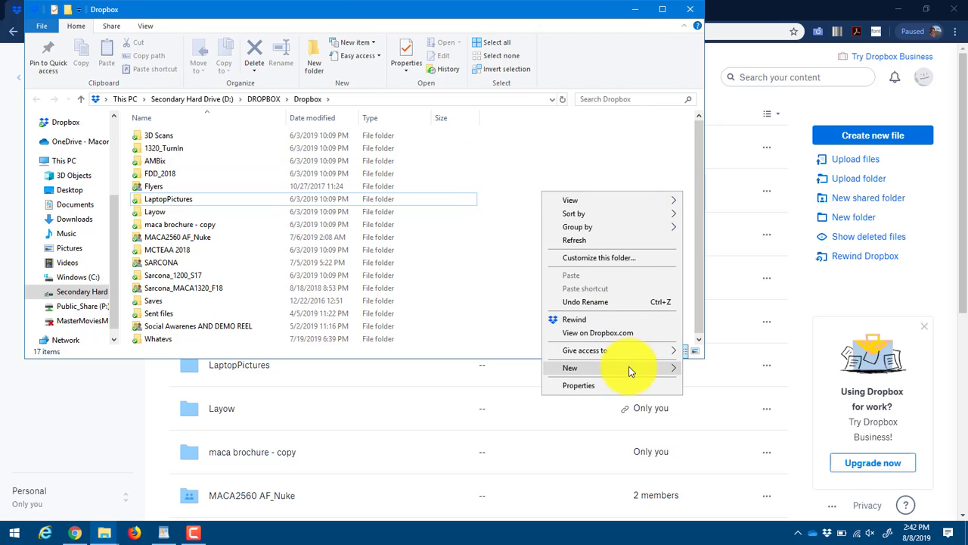
mouse_move(634, 369)
left_click(721, 371)
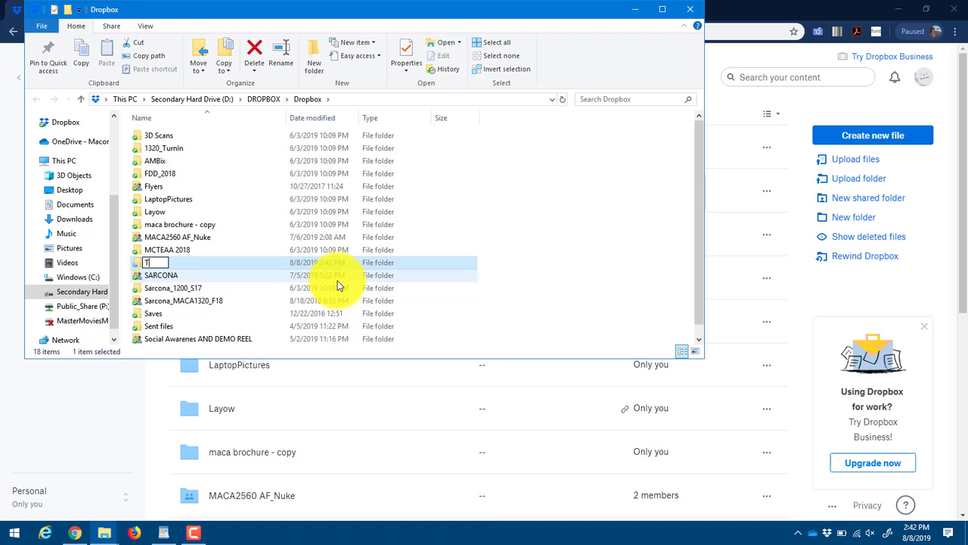
type("TEST THIS")
key("Return")
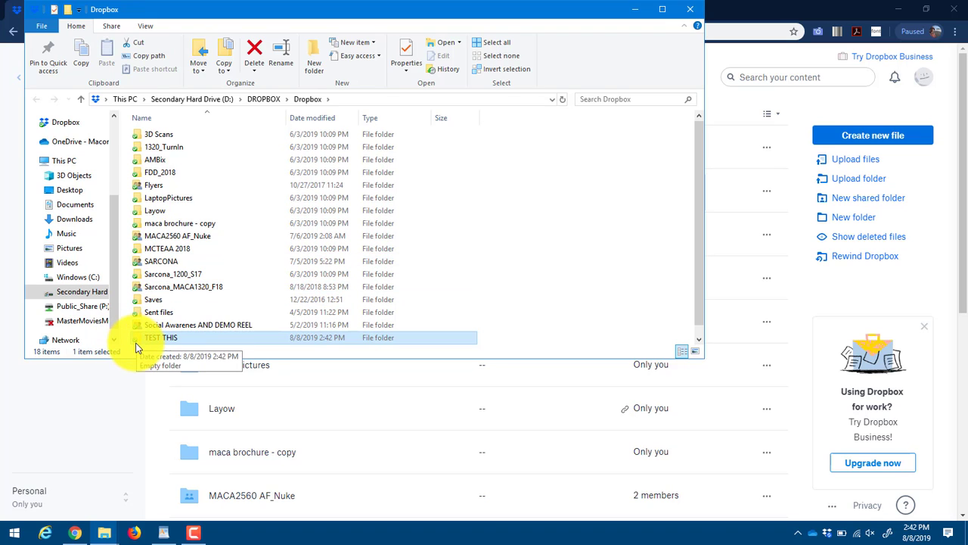
Select the synced TEST THIS folder in the web file list and delete it
left_click(125, 403)
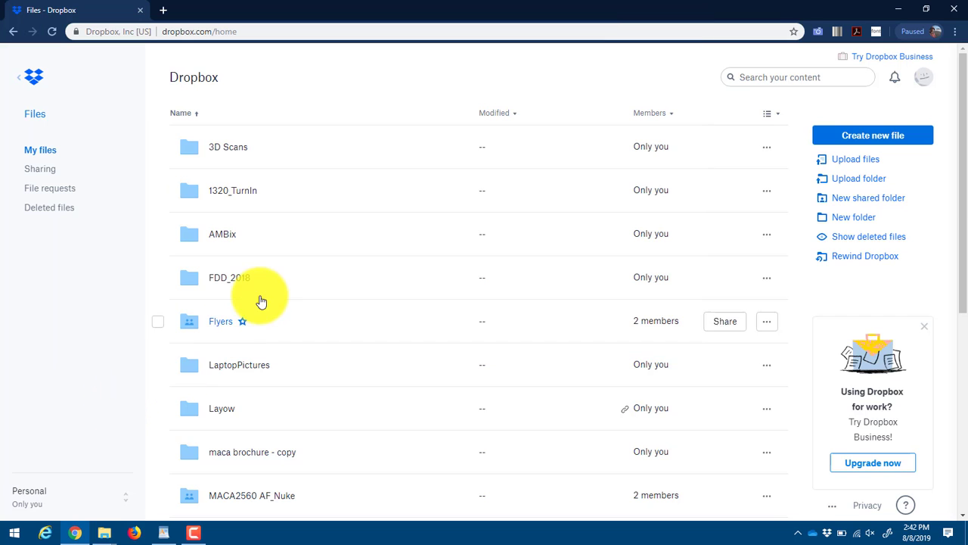
scroll(260, 300, "down", 5)
scroll(257, 310, "up", 5)
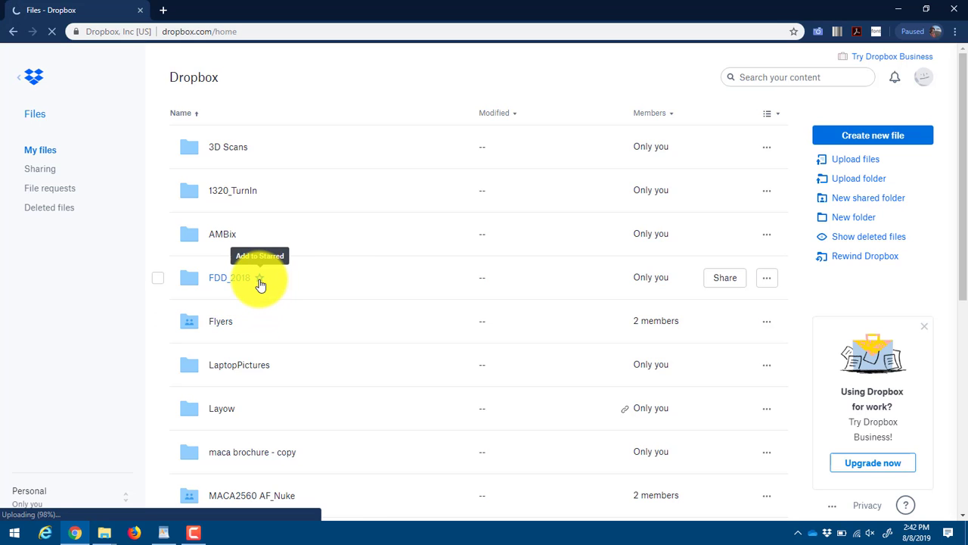
scroll(257, 294, "down", 3)
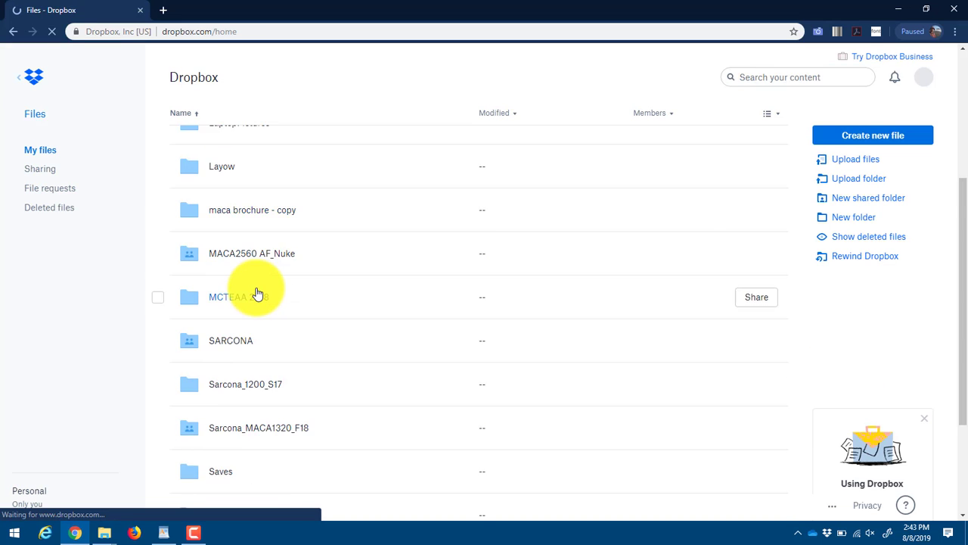
scroll(257, 294, "down", 3)
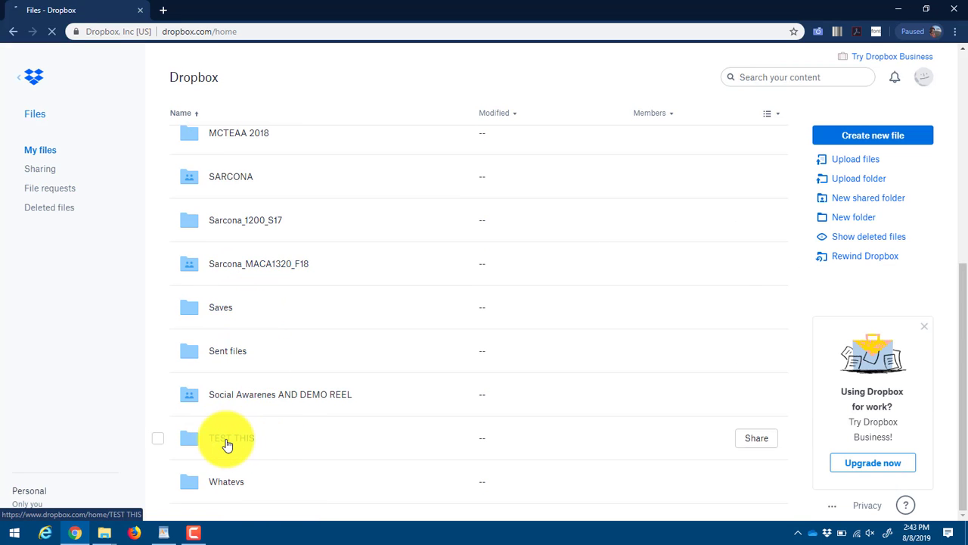
left_click(158, 440)
scroll(824, 306, "up", 5)
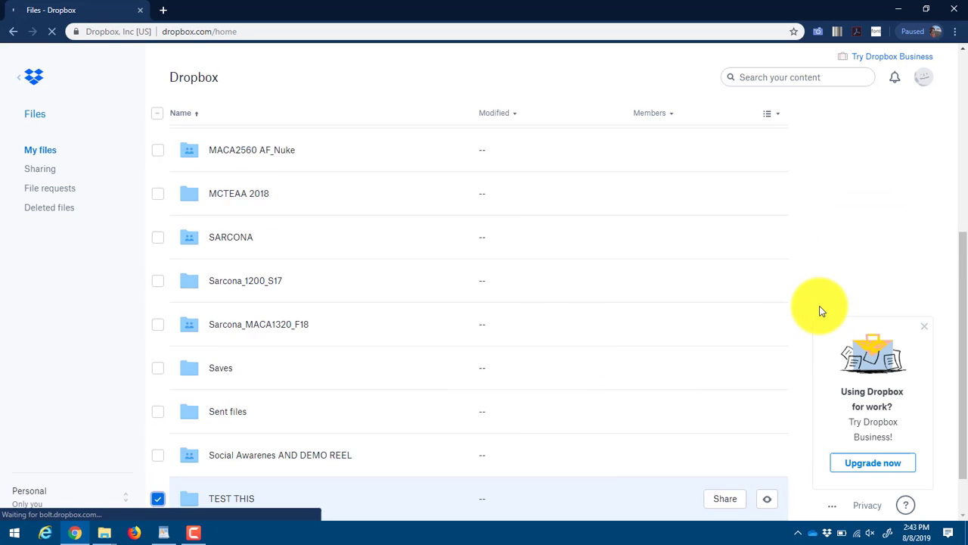
scroll(817, 234, "down", 5)
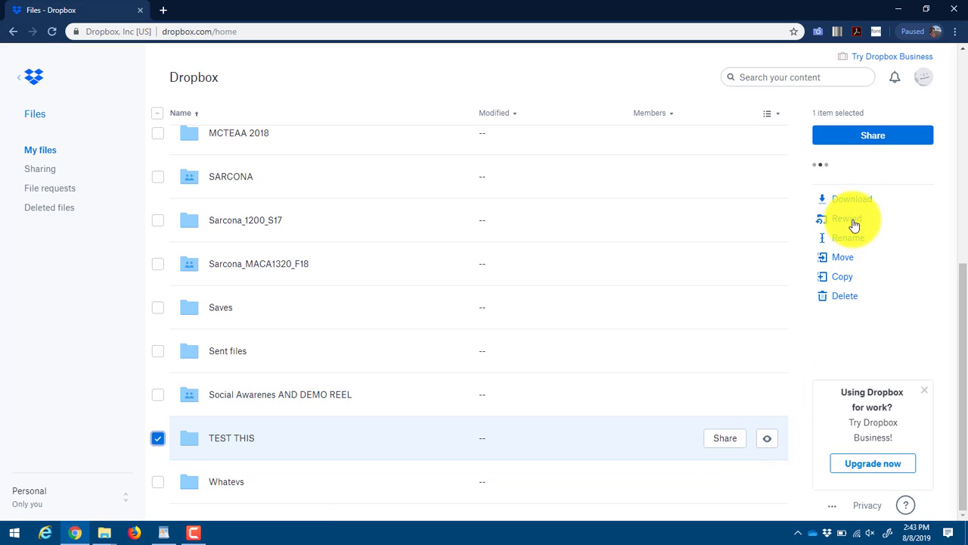
left_click(845, 296)
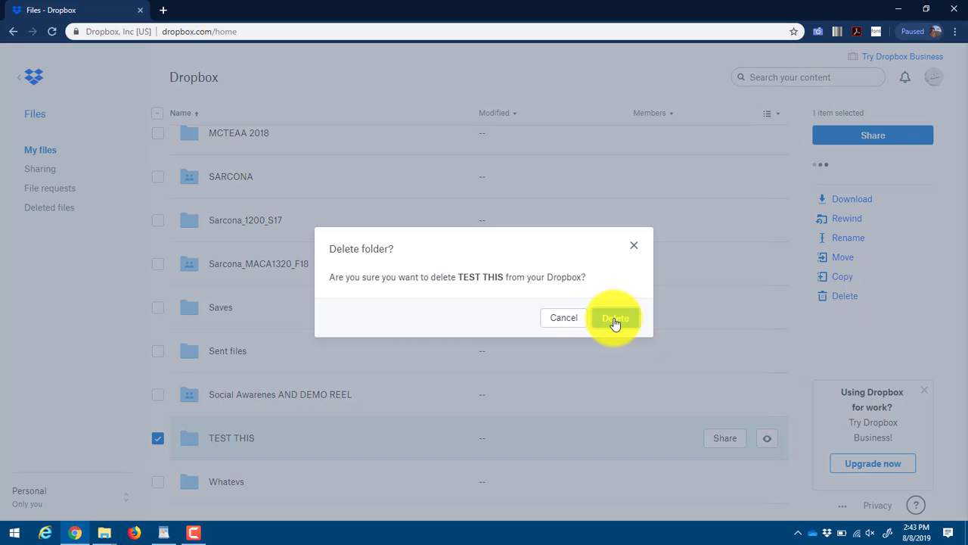
left_click(614, 323)
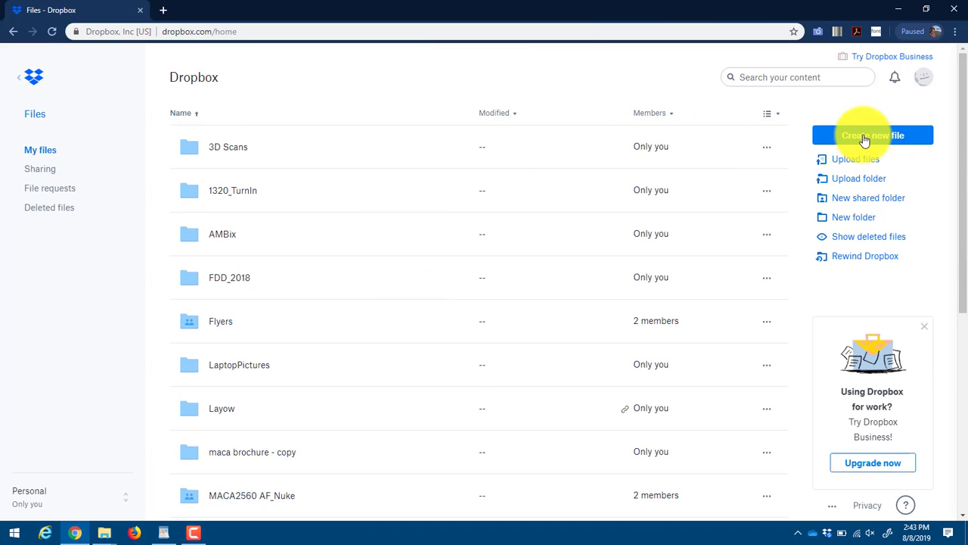
Create shared folder Sarcona_1320 and invite the recipient's e-mail with Can edit permission
left_click(858, 199)
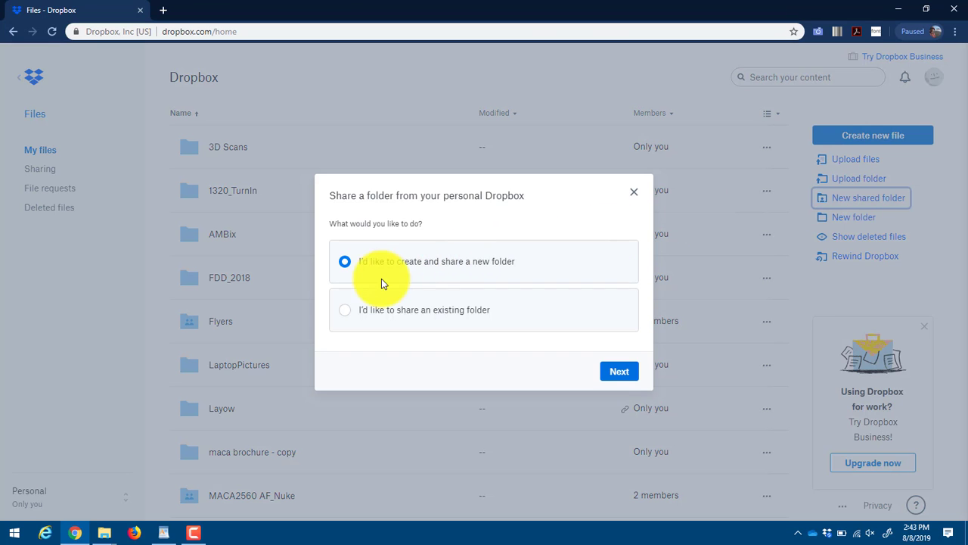
left_click(616, 371)
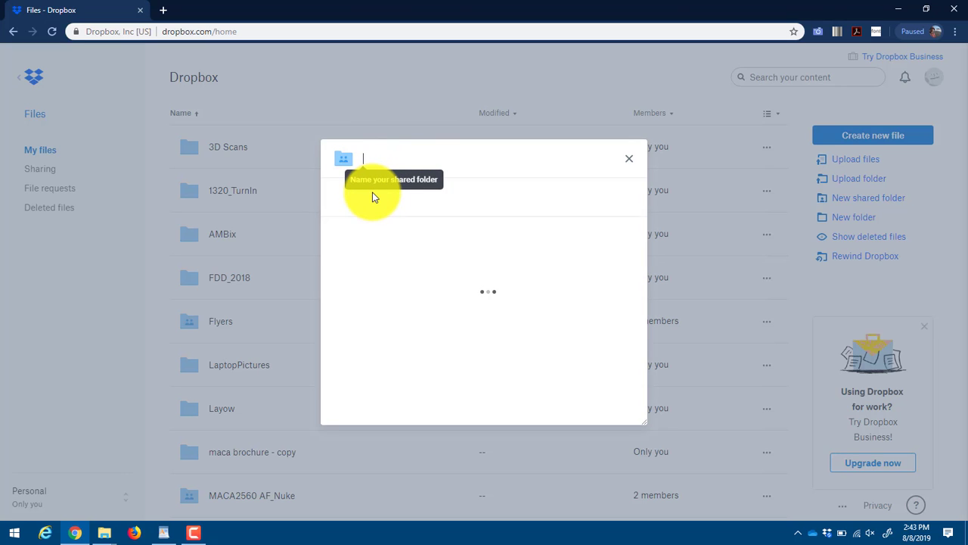
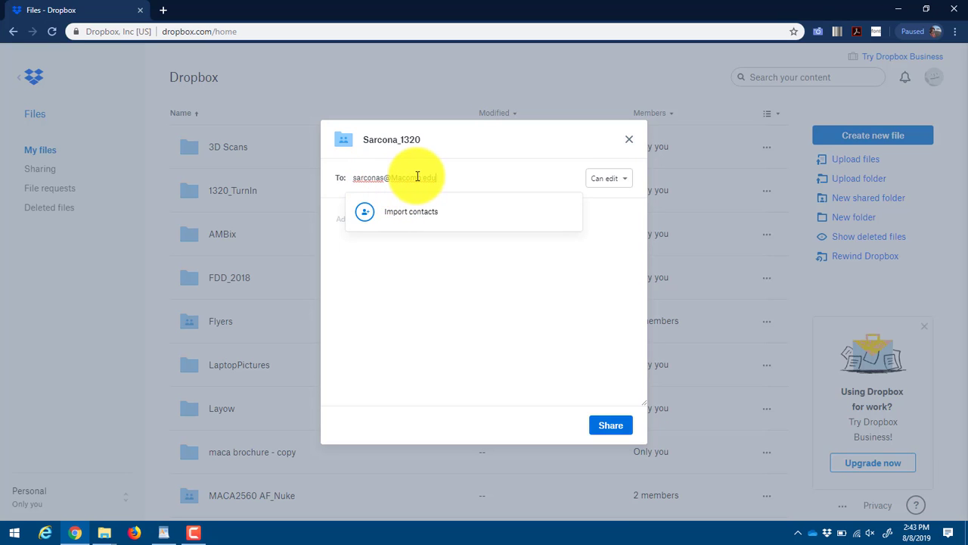
left_click(620, 182)
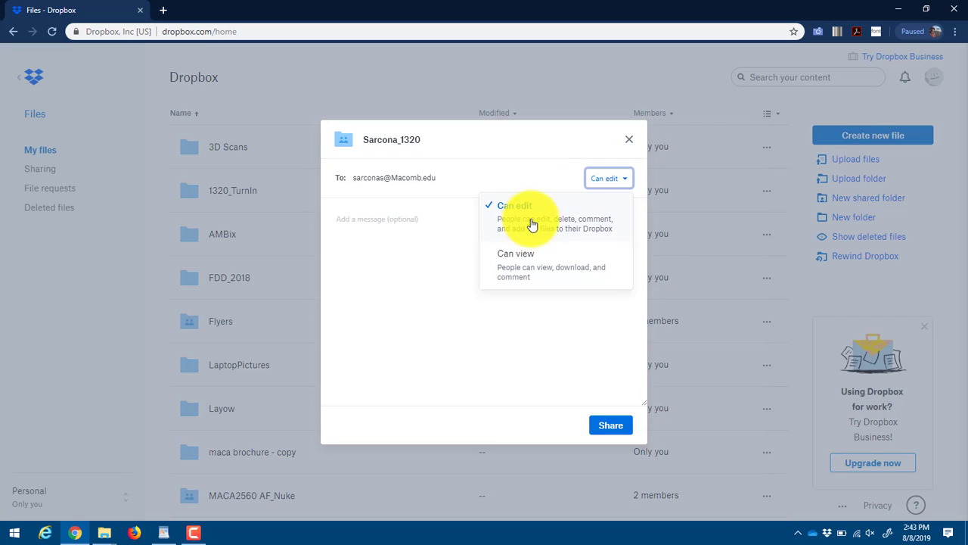
left_click(537, 143)
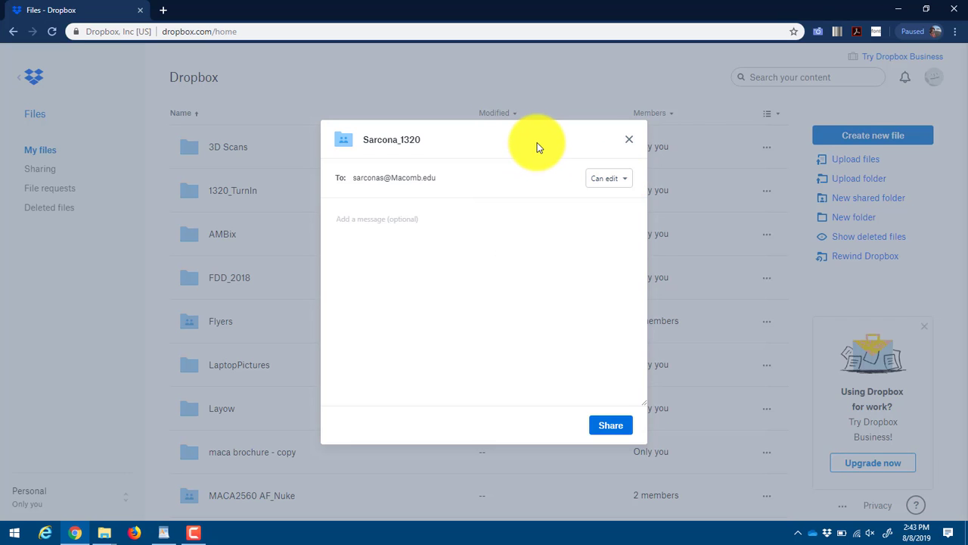
left_click(610, 425)
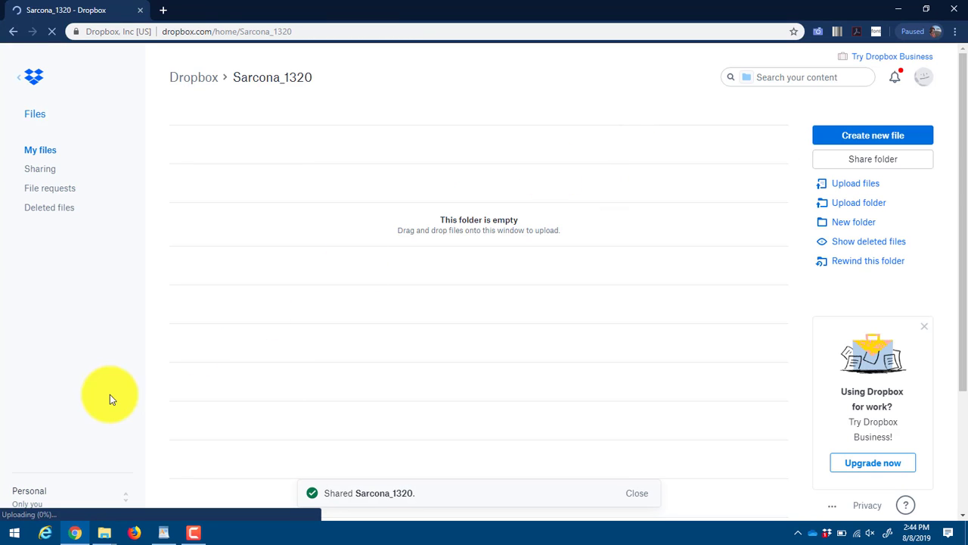
Open the empty local Sarcona_1320 folder in File Explorer and check Dropbox's sync status
mouse_move(115, 533)
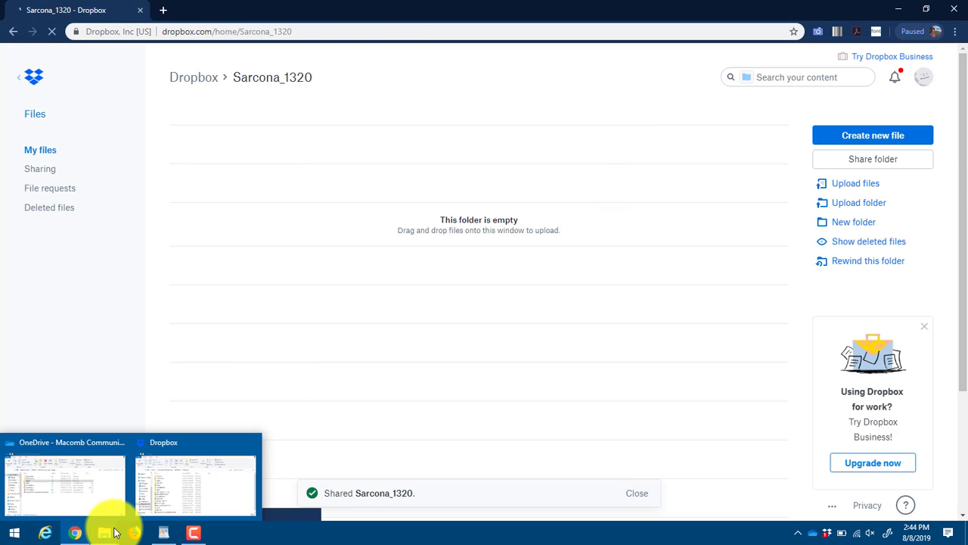
left_click(192, 483)
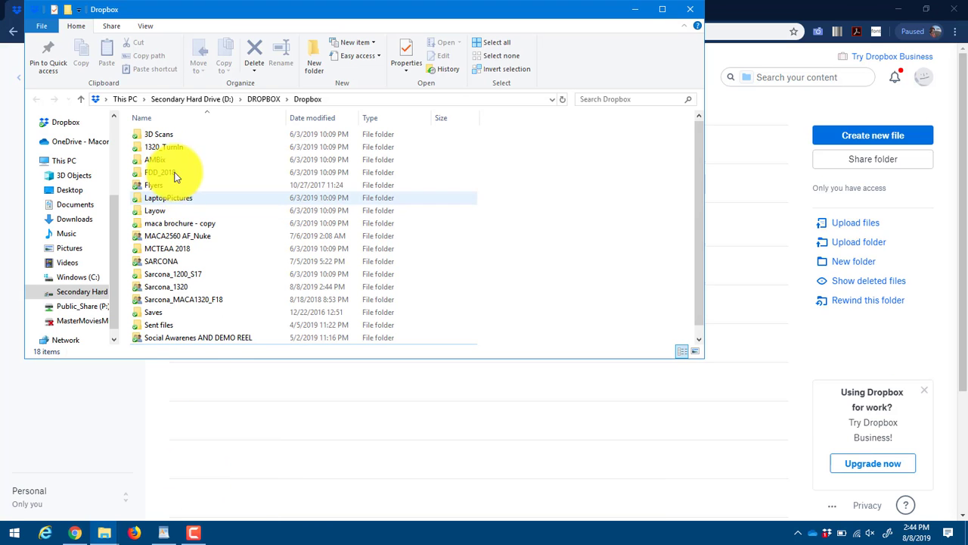
scroll(189, 218, "down", 1)
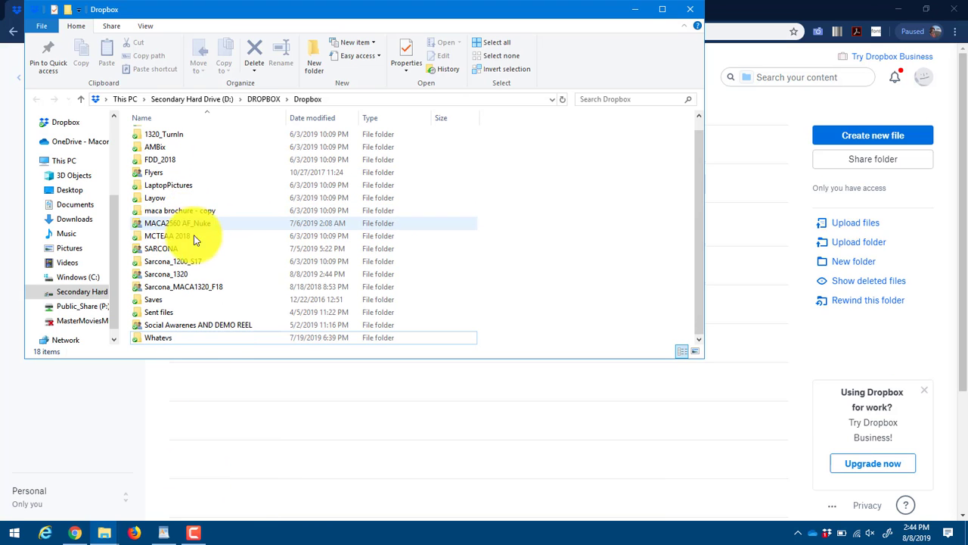
left_click(147, 275)
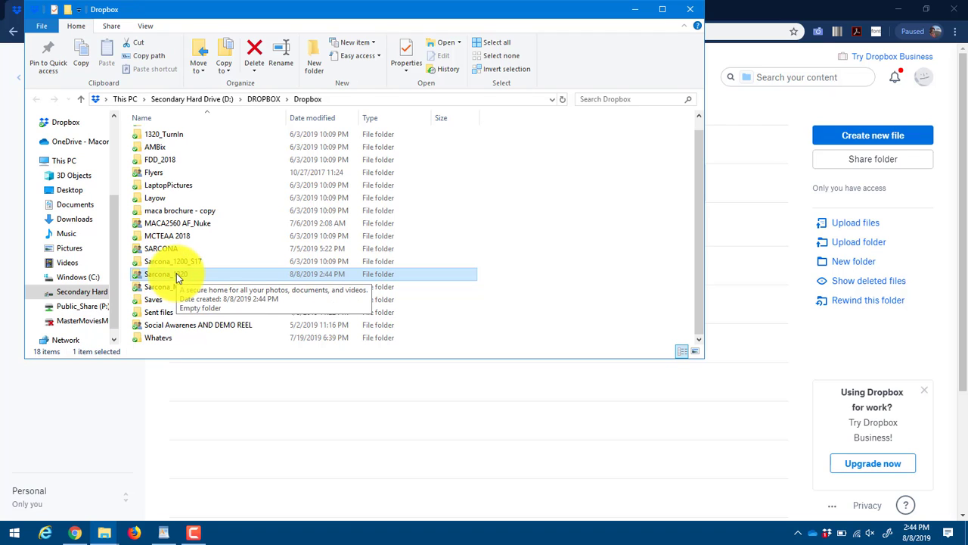
double_click(176, 273)
left_click_drag(151, 136, 526, 338)
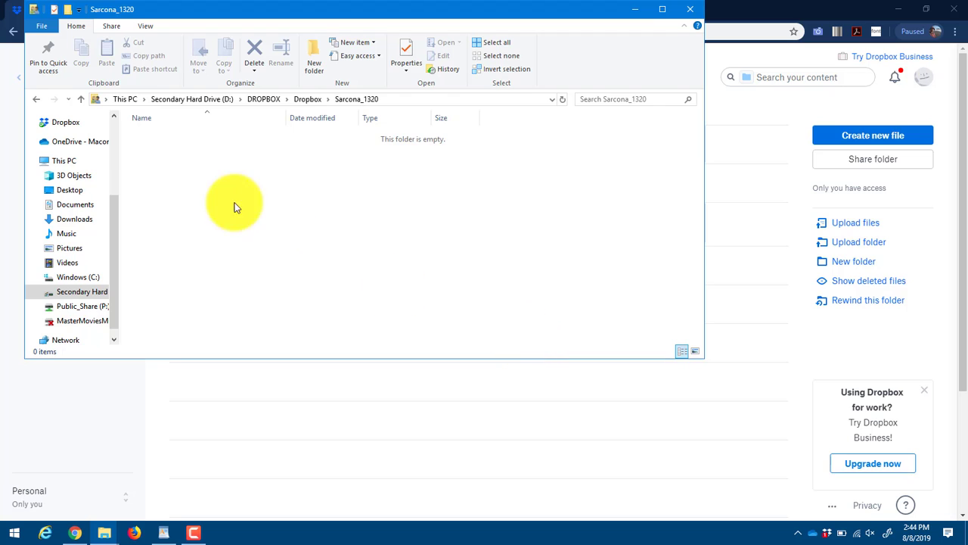
left_click_drag(134, 136, 521, 328)
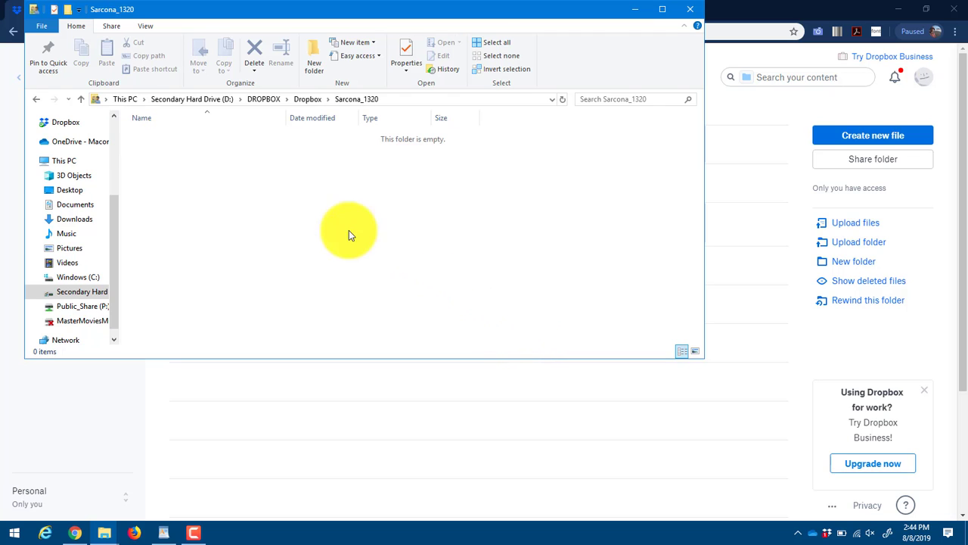
left_click(829, 538)
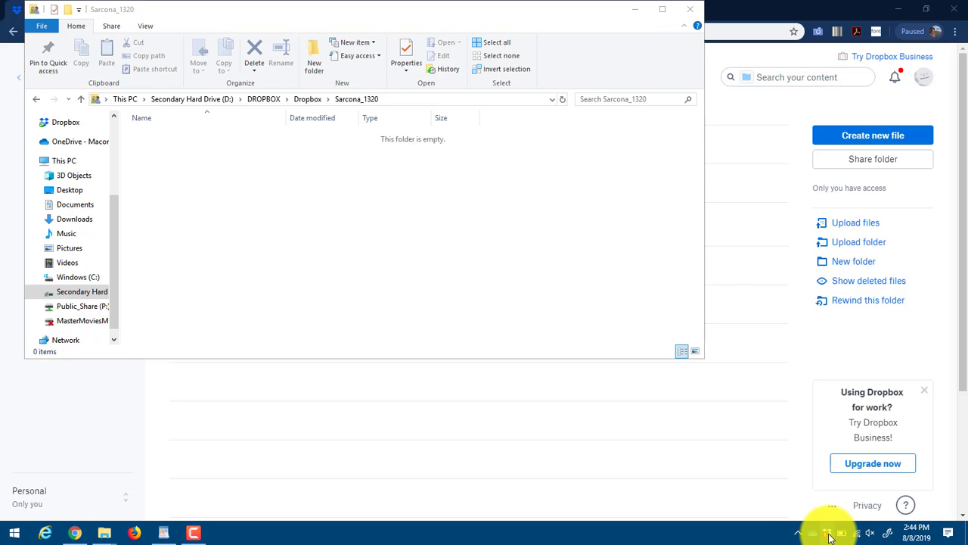
left_click(580, 261)
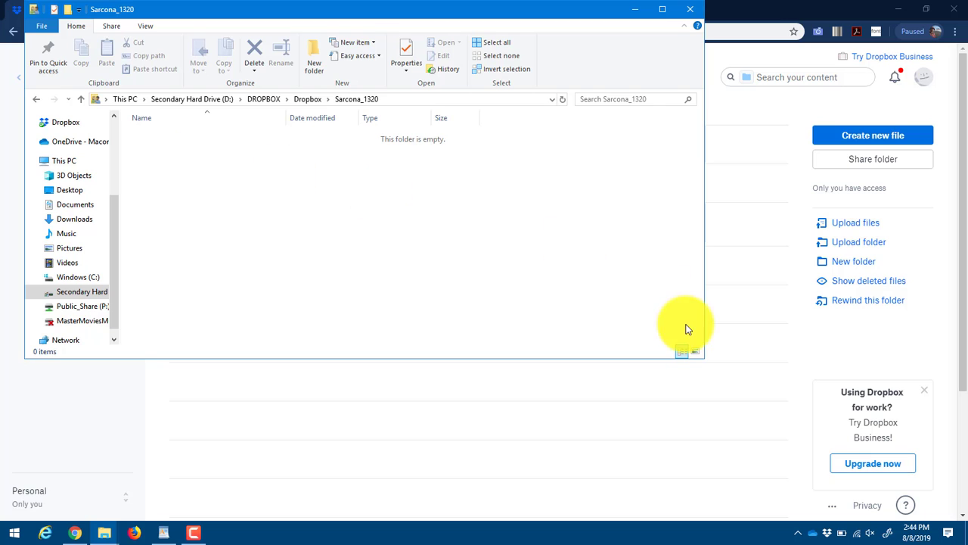
Bring the Sarcona_1320 web page forward and close the 'Using Dropbox for work?' card
left_click(749, 138)
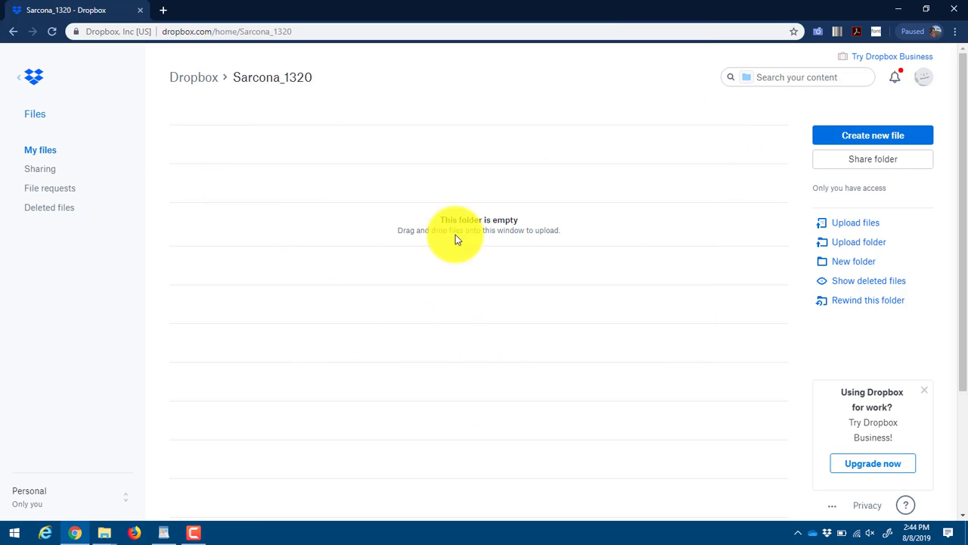
left_click(929, 393)
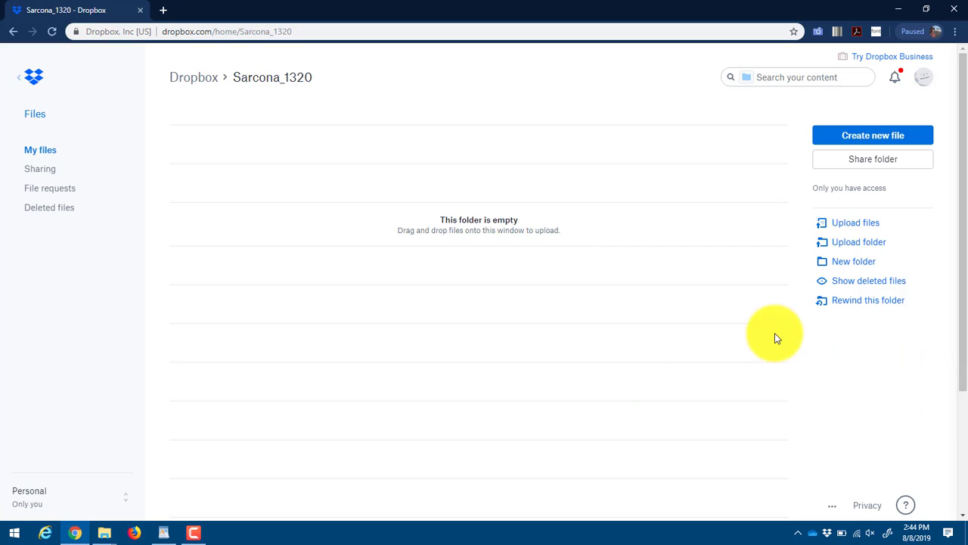